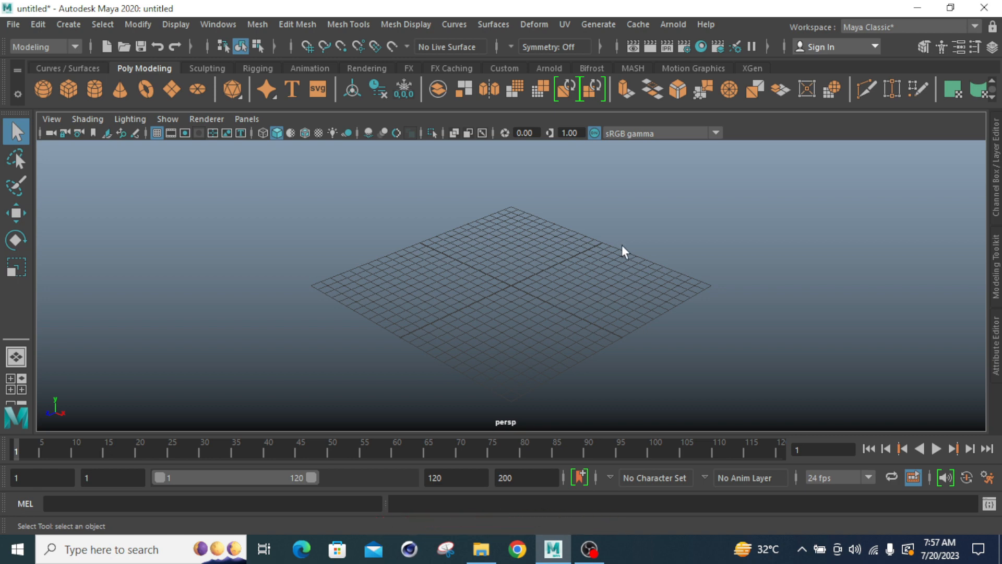
Step: Create a polygon sphere at the grid's centre, scale it uniformly to about 4.84, and deselect it
{"action": "left_click", "coordinate": [43, 89]}
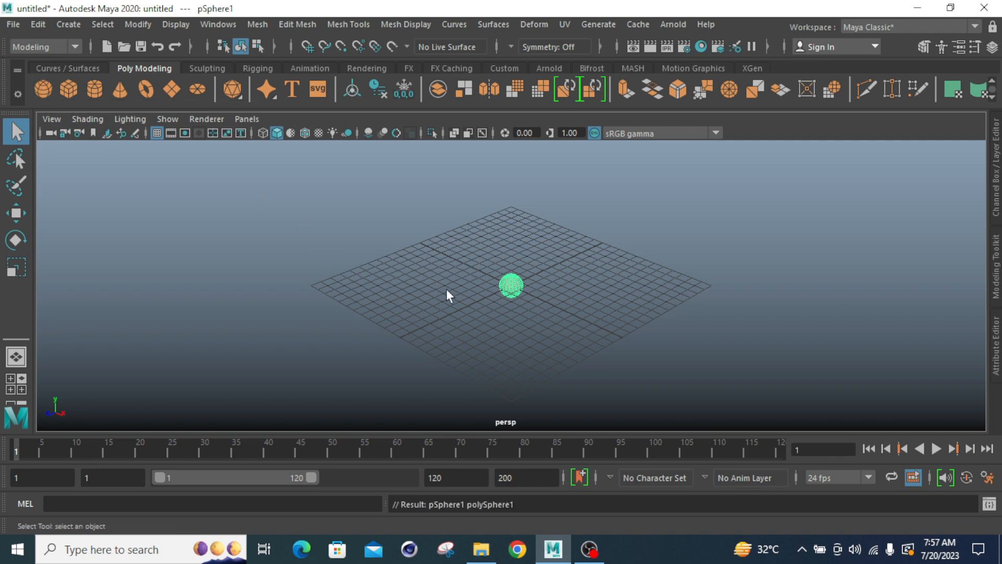
{"action": "left_click", "coordinate": [524, 283]}
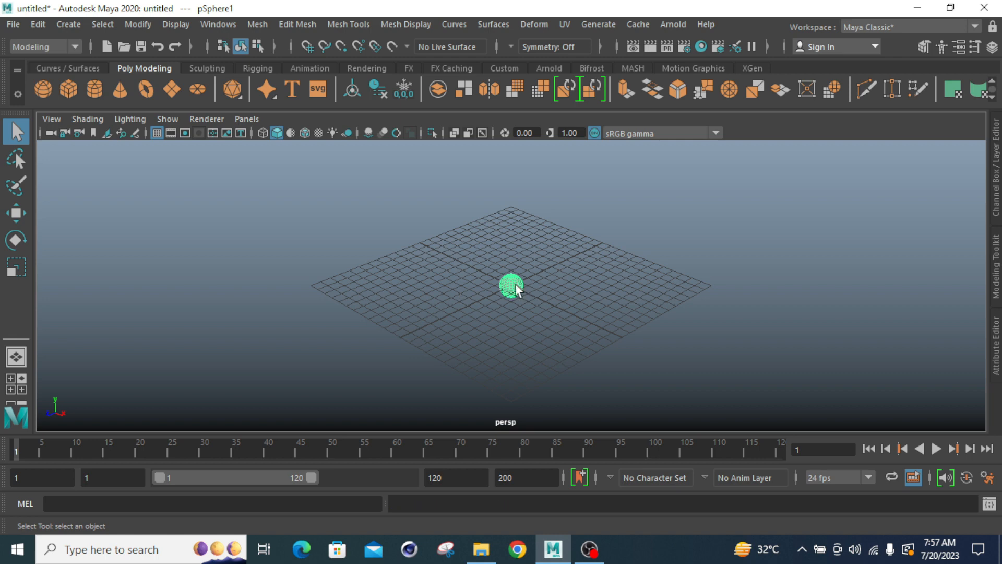
{"action": "left_click", "coordinate": [16, 267]}
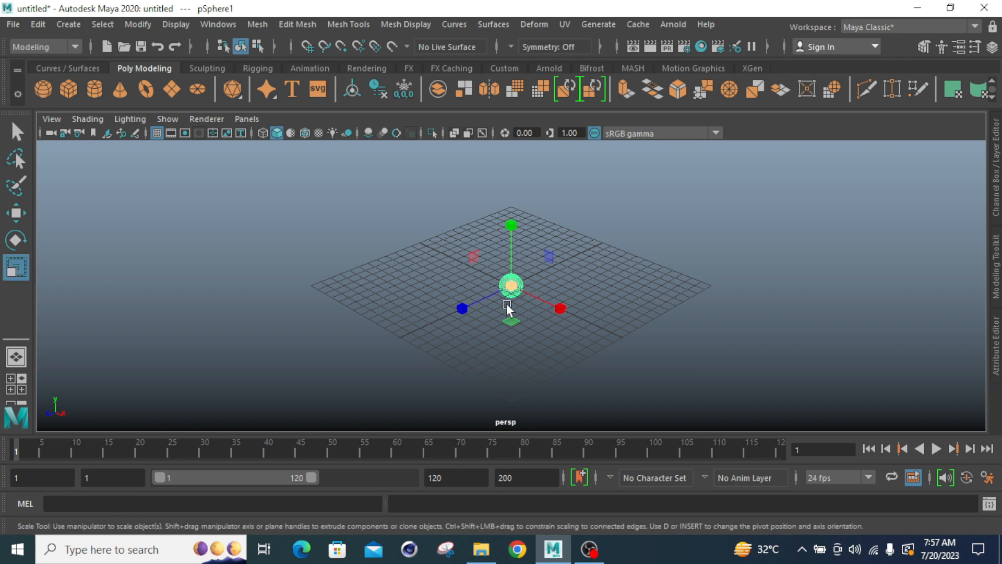
{"action": "left_click_drag", "start_coordinate": [511, 287], "coordinate": [541, 392]}
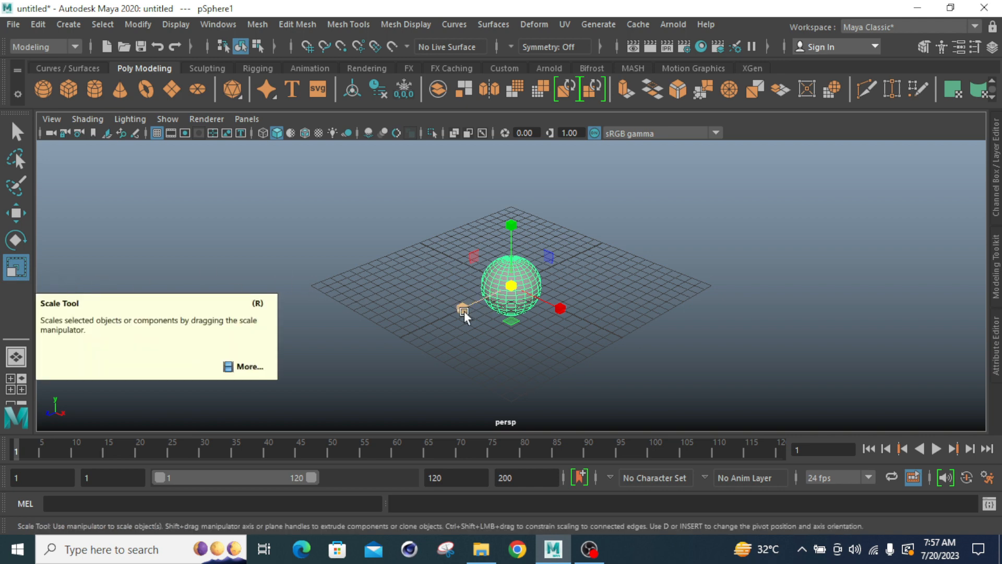
{"action": "left_click_drag", "start_coordinate": [511, 287], "coordinate": [512, 334]}
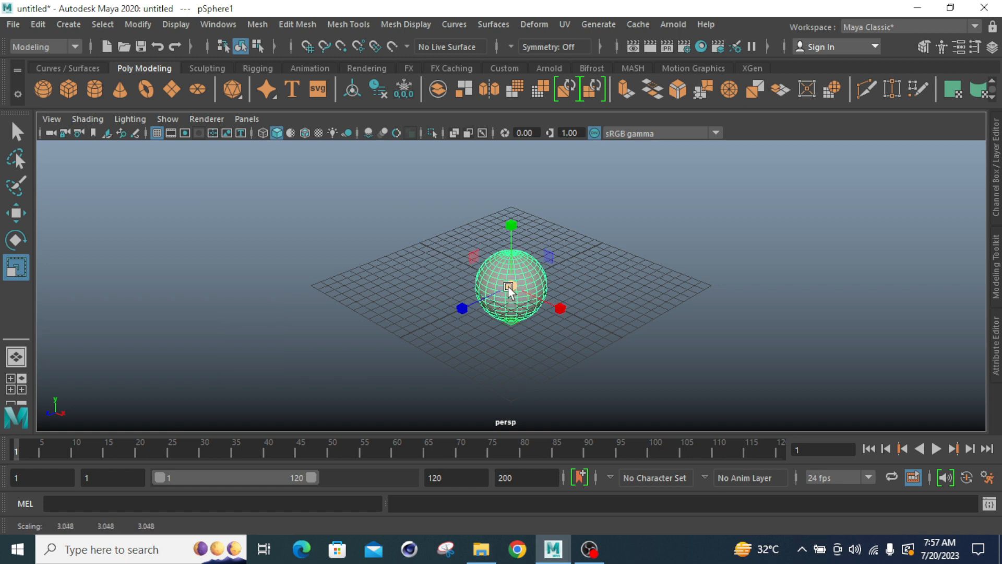
{"action": "left_click_drag", "start_coordinate": [508, 286], "coordinate": [547, 326]}
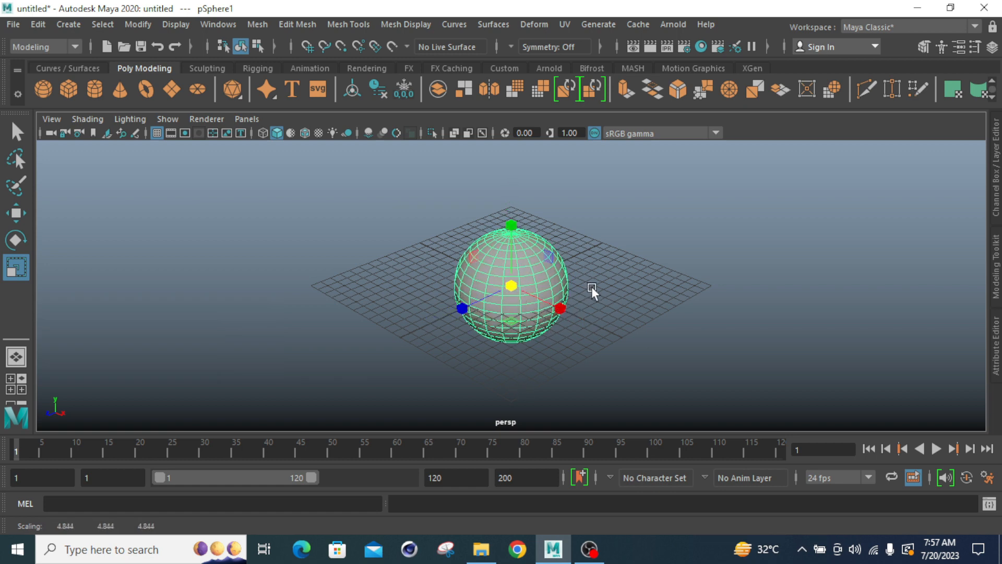
{"action": "key", "text": "q"}
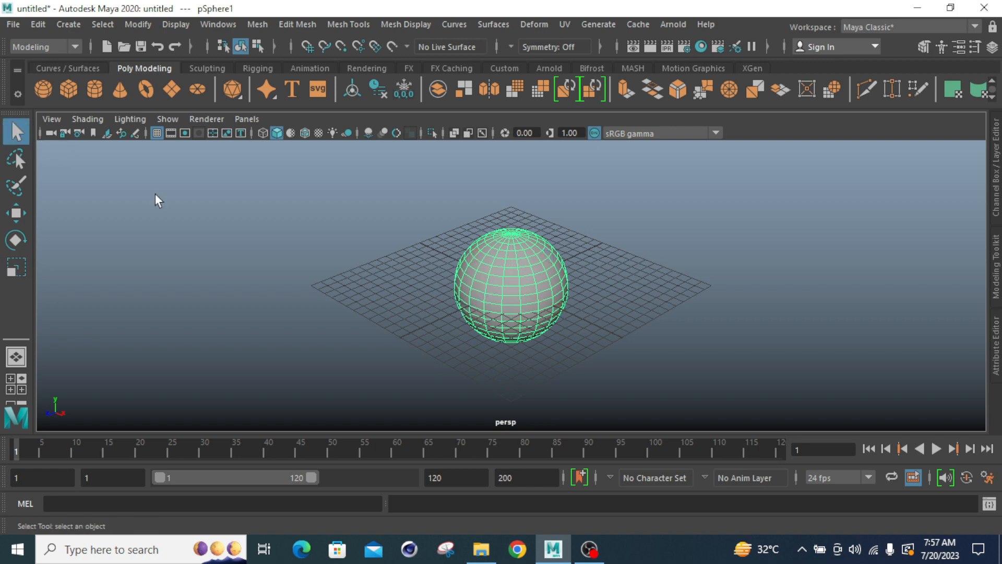
{"action": "left_click", "coordinate": [627, 309]}
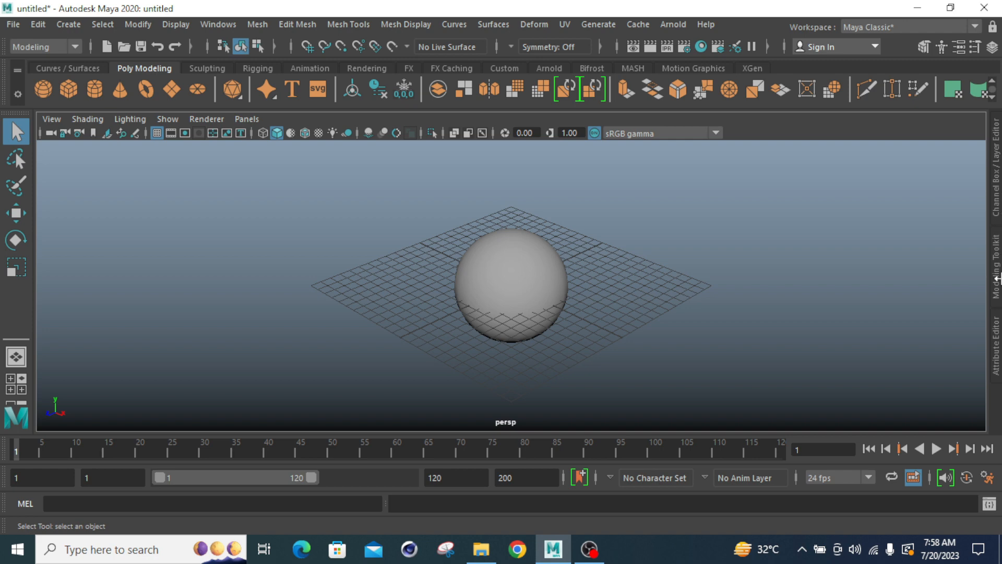
Step: Examine the sphere's transform, shape, polySphere, shading group and lambert1 material attributes in the Attribute Editor
{"action": "left_click", "coordinate": [996, 347]}
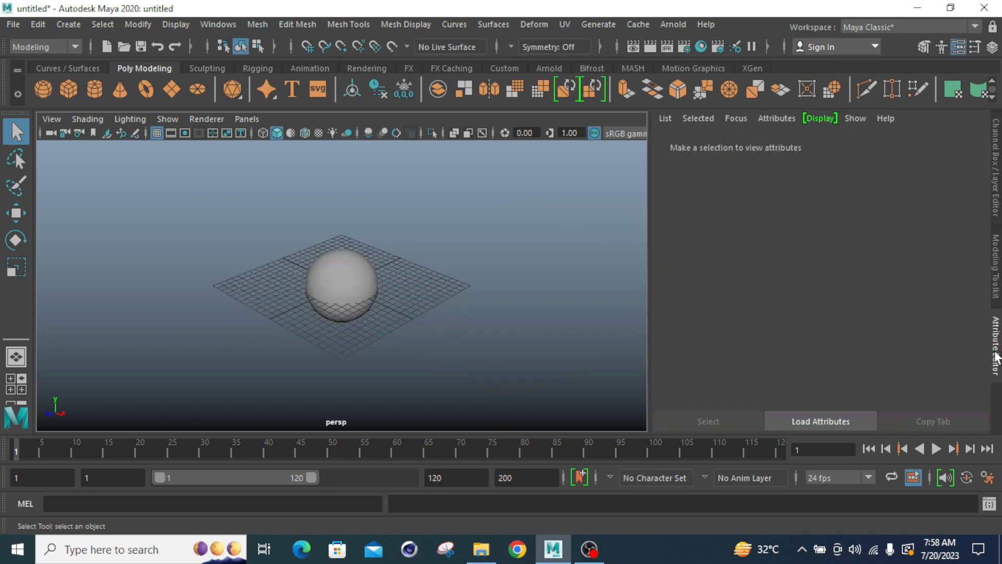
{"action": "left_click", "coordinate": [348, 289]}
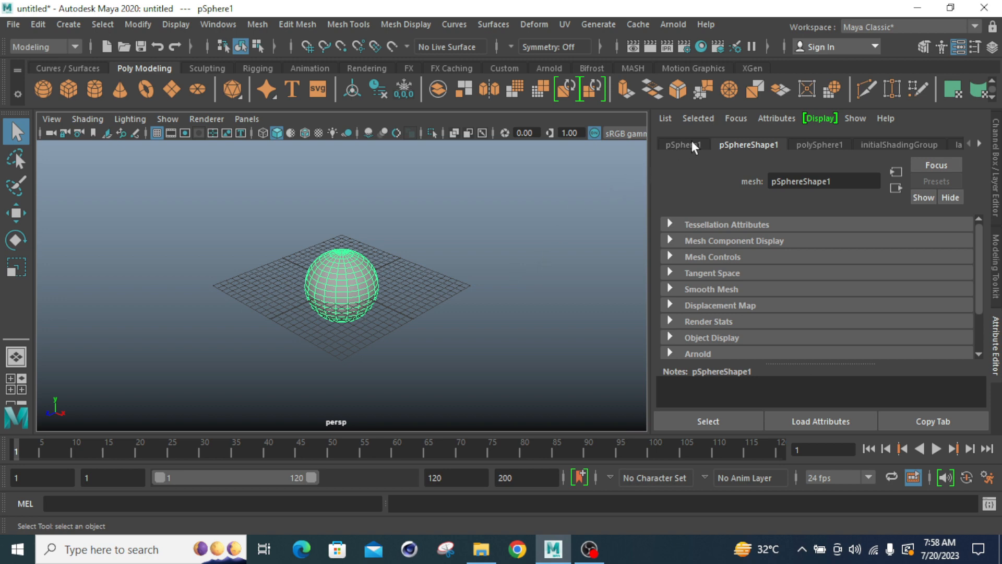
{"action": "left_click", "coordinate": [672, 146]}
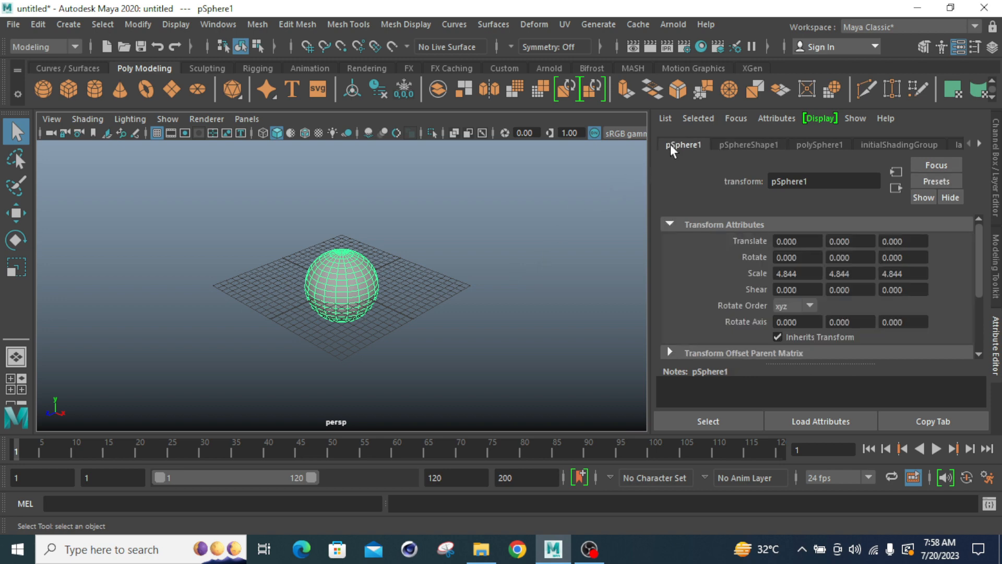
{"action": "left_click", "coordinate": [731, 145]}
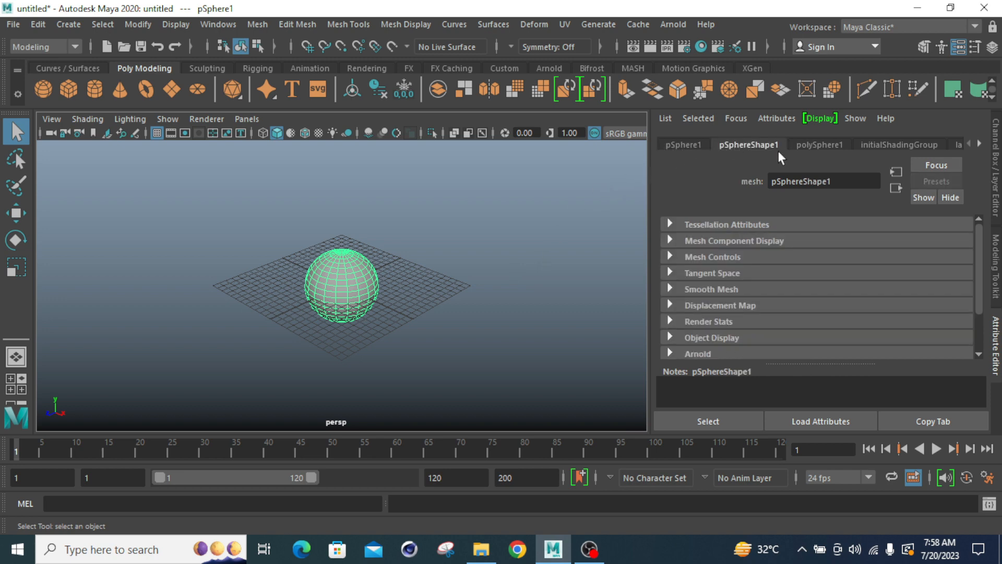
{"action": "left_click", "coordinate": [811, 148]}
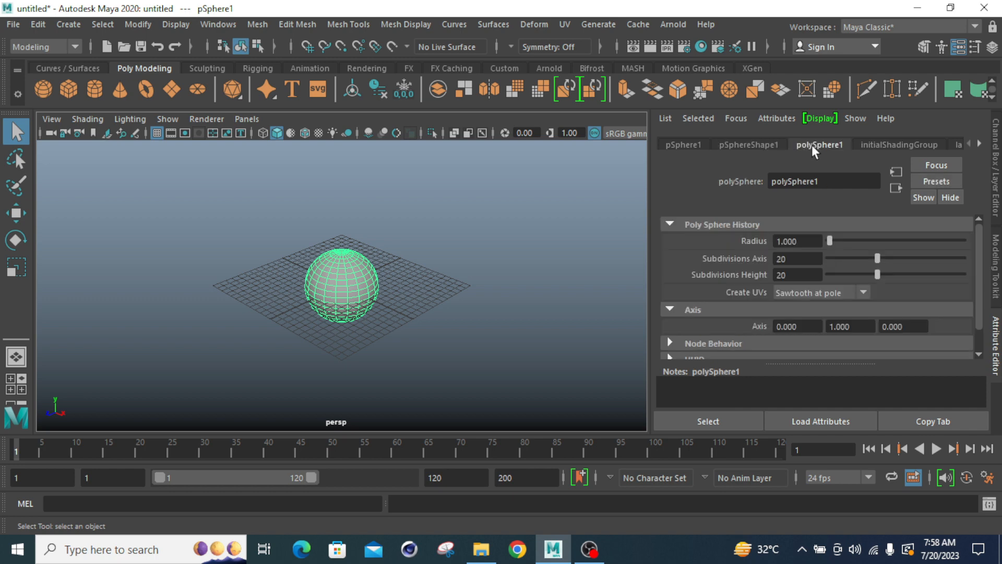
{"action": "left_click", "coordinate": [899, 147]}
{"action": "left_click", "coordinate": [956, 144]}
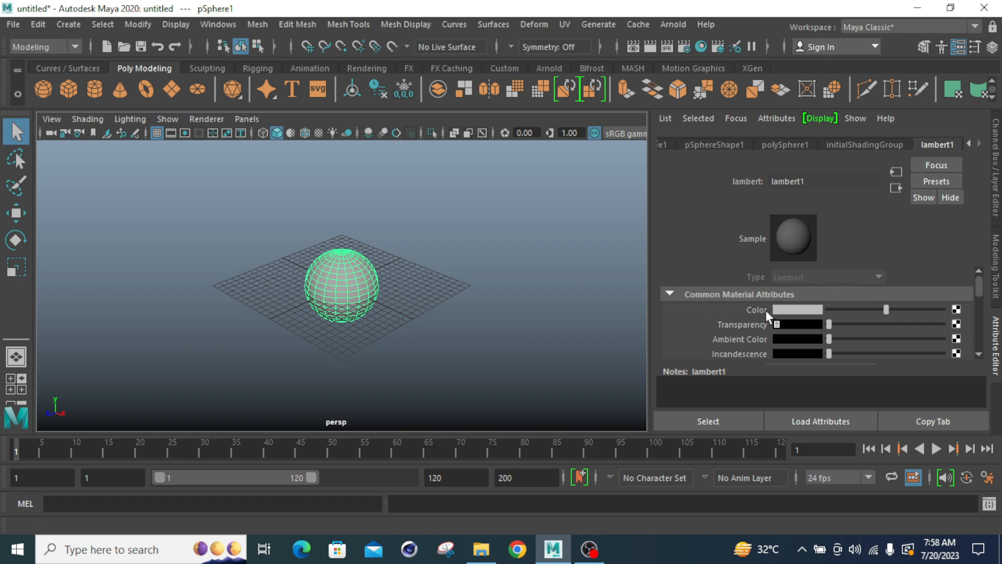
{"action": "scroll", "coordinate": [766, 310], "scroll_direction": "down", "scroll_amount": 2}
{"action": "scroll", "coordinate": [766, 310], "scroll_direction": "up", "scroll_amount": 2}
{"action": "scroll", "coordinate": [767, 334], "scroll_direction": "down", "scroll_amount": 2}
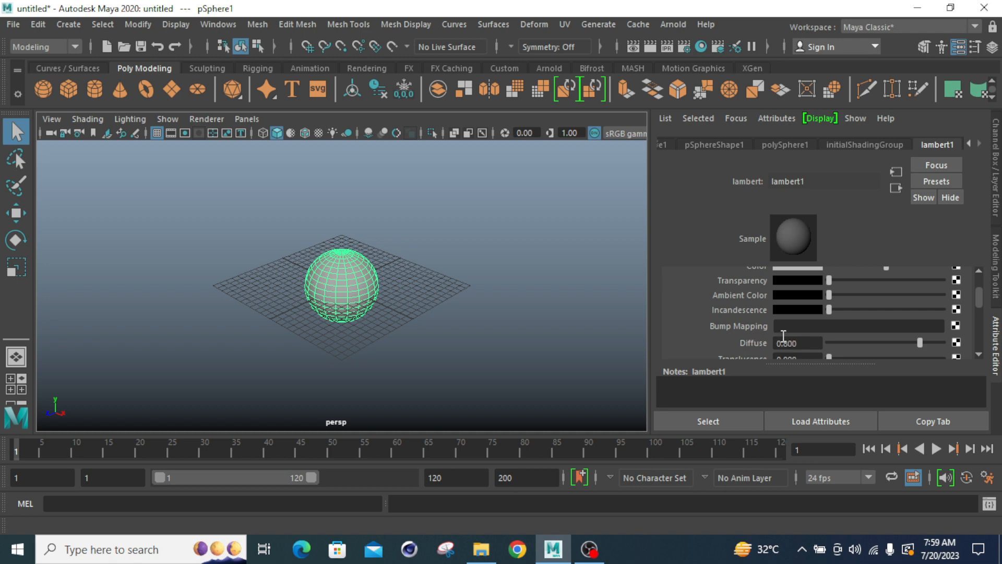
{"action": "scroll", "coordinate": [783, 337], "scroll_direction": "down", "scroll_amount": 2}
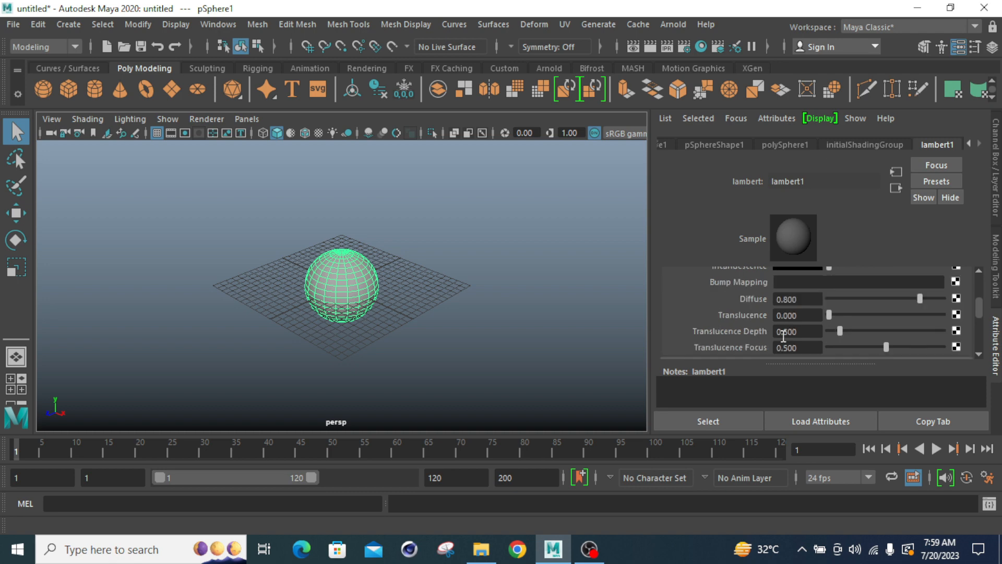
{"action": "scroll", "coordinate": [782, 335], "scroll_direction": "up", "scroll_amount": 4}
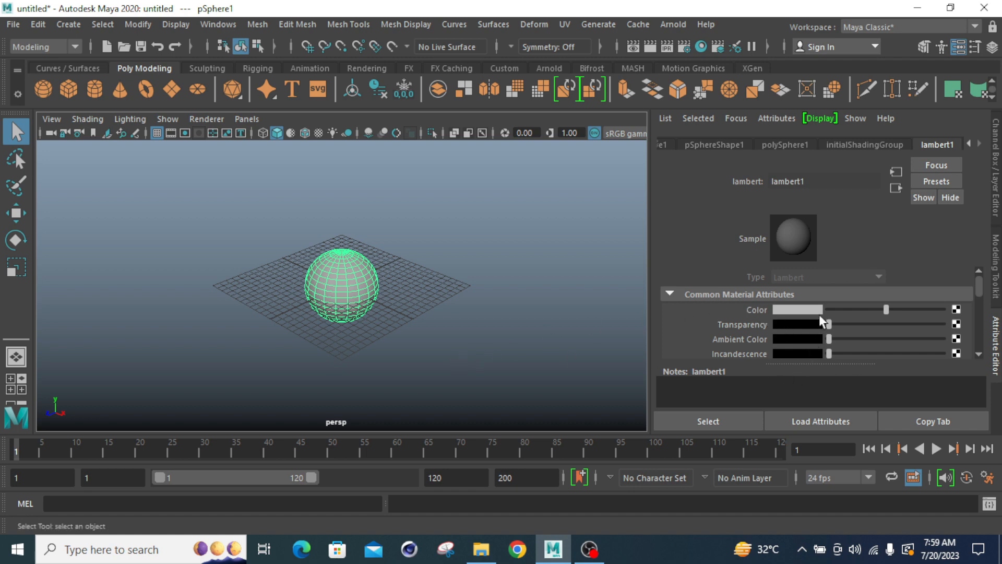
Step: Set the lambert1 color to light blue with hue about 194.28, saturation 1 and value 1, and hide the Attribute Editor
{"action": "left_click", "coordinate": [801, 311]}
{"action": "left_click", "coordinate": [782, 307]}
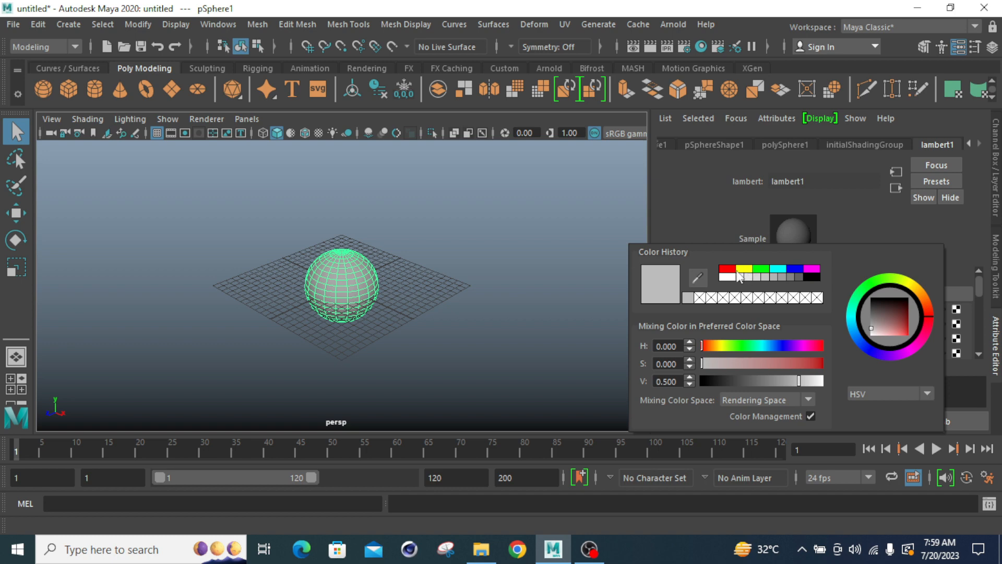
{"action": "left_click", "coordinate": [764, 272]}
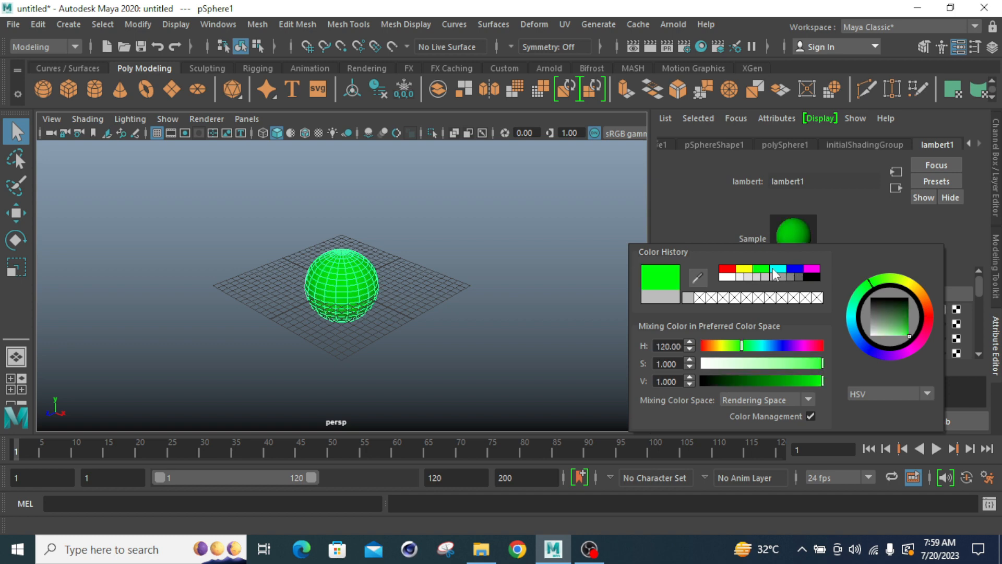
{"action": "left_click", "coordinate": [777, 269]}
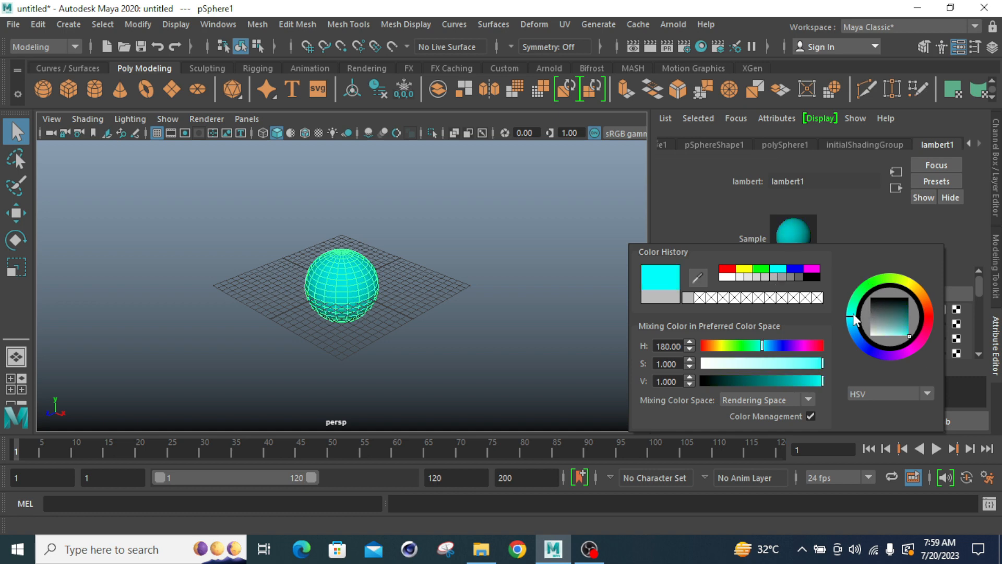
{"action": "mouse_move", "coordinate": [854, 319]}
{"action": "left_mouse_down"}
{"action": "mouse_move", "coordinate": [866, 288]}
{"action": "mouse_move", "coordinate": [883, 281]}
{"action": "mouse_move", "coordinate": [920, 301]}
{"action": "mouse_move", "coordinate": [915, 338]}
{"action": "mouse_move", "coordinate": [896, 349]}
{"action": "mouse_move", "coordinate": [864, 351]}
{"action": "mouse_move", "coordinate": [849, 326]}
{"action": "left_mouse_up"}
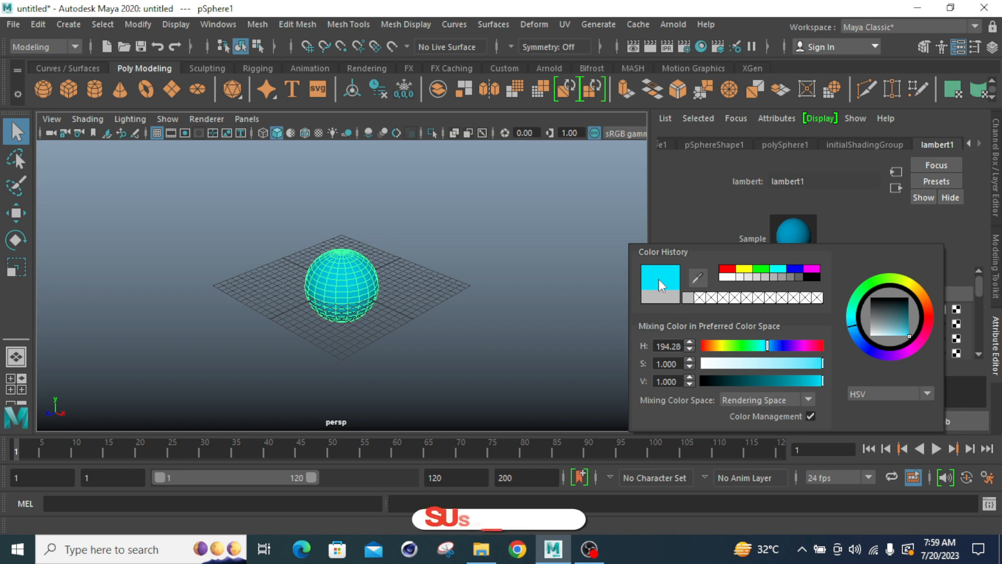
{"action": "left_click", "coordinate": [541, 318]}
{"action": "key", "text": "ctrl+a"}
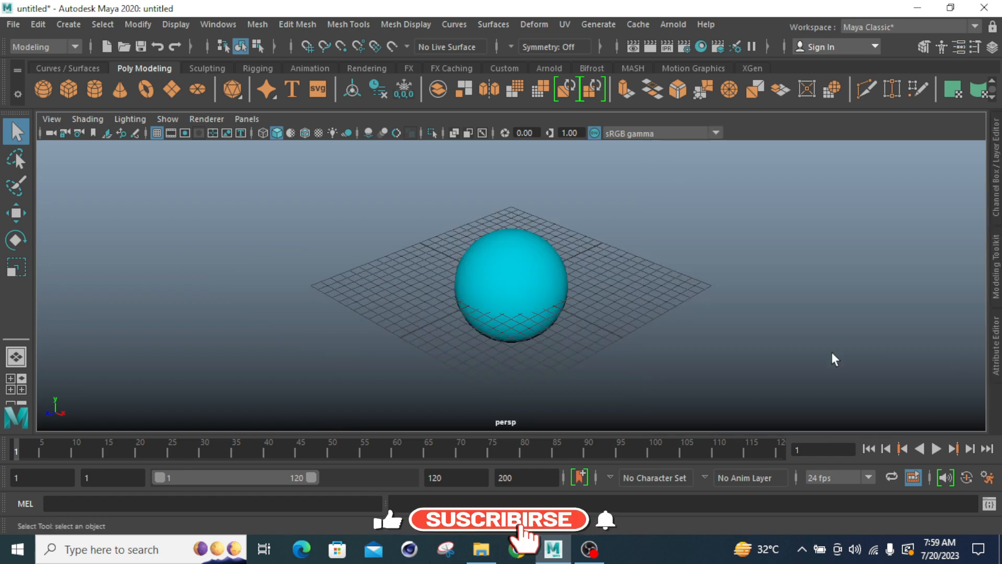
Step: Select the light blue sphere and delete it from the scene
{"action": "left_click", "coordinate": [527, 286]}
{"action": "left_click", "coordinate": [603, 306]}
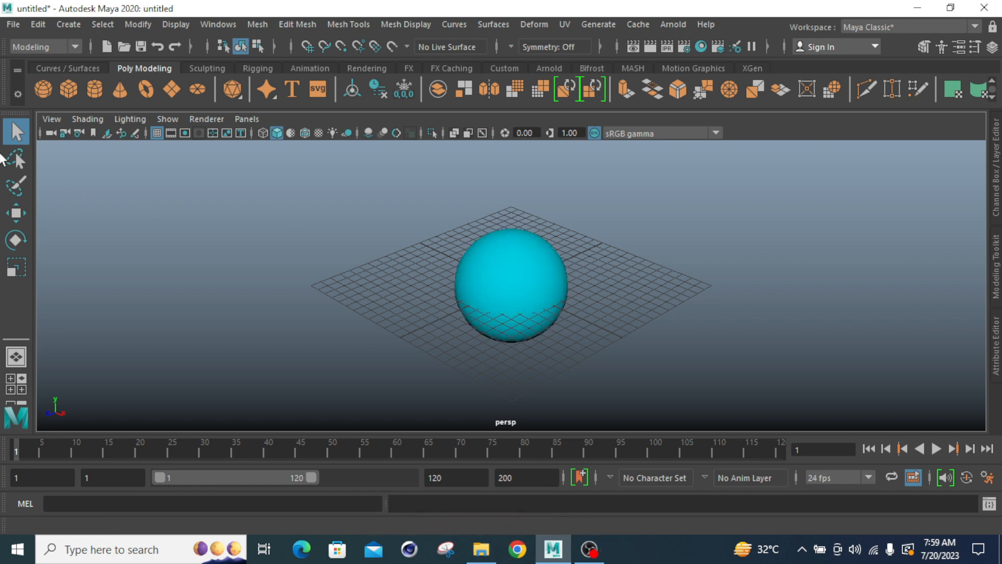
{"action": "left_click_drag", "start_coordinate": [634, 196], "coordinate": [379, 374]}
{"action": "key", "text": "Delete"}
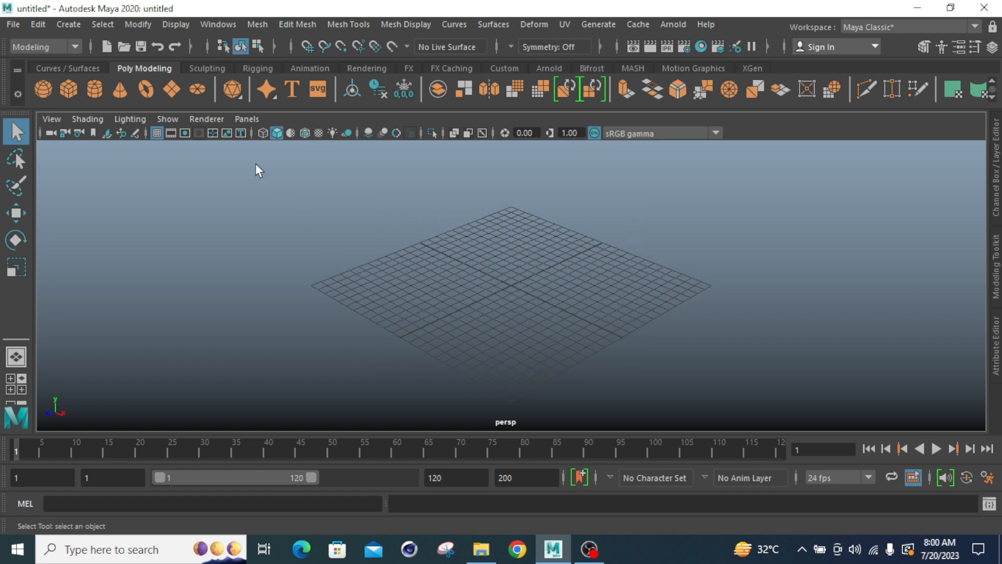
Step: Create a new polygon sphere at the grid's centre, enlarge it uniformly with the Scale tool, and deselect it
{"action": "left_click", "coordinate": [38, 89]}
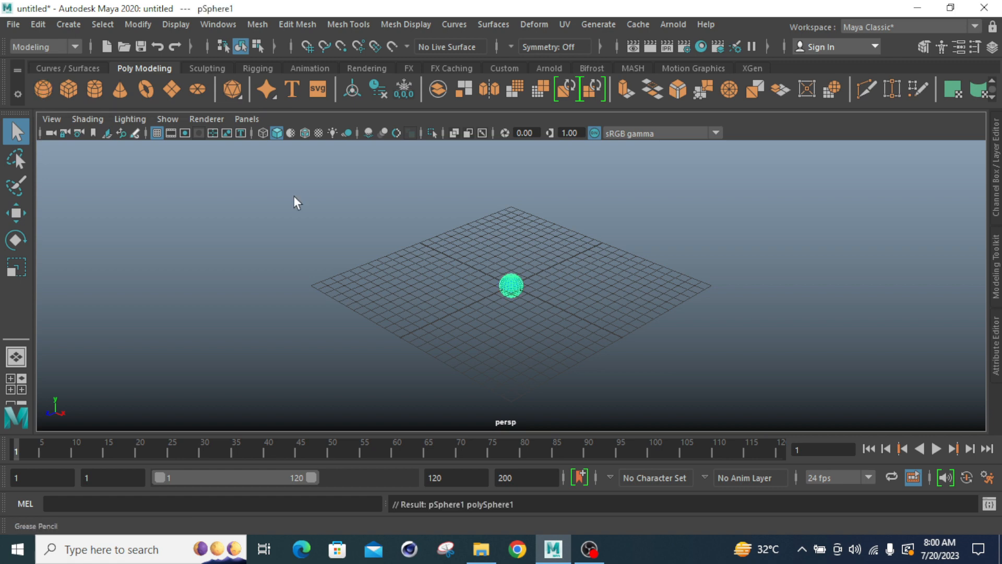
{"action": "left_click", "coordinate": [513, 291]}
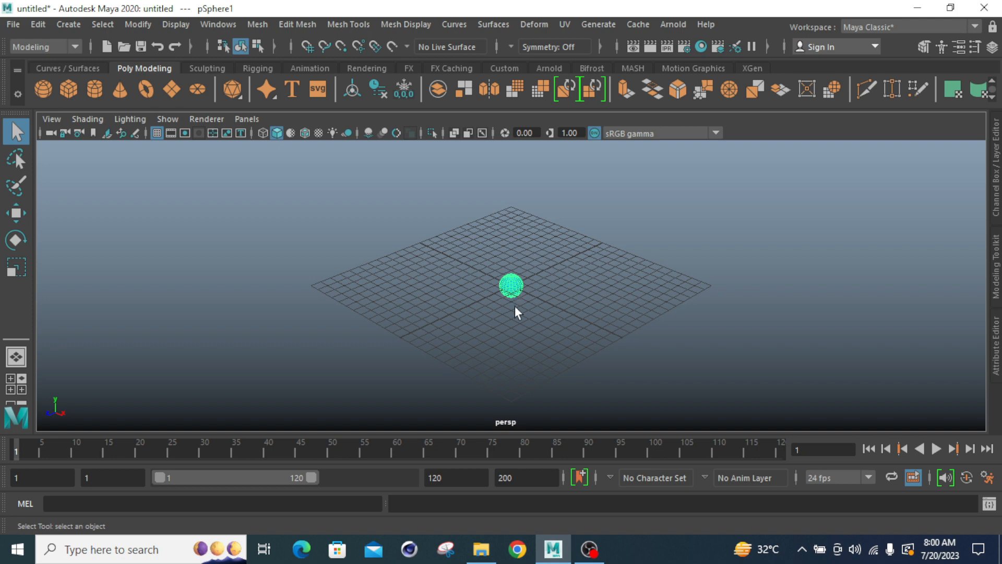
{"action": "left_click", "coordinate": [515, 307]}
{"action": "left_click", "coordinate": [511, 294]}
{"action": "left_click", "coordinate": [19, 274]}
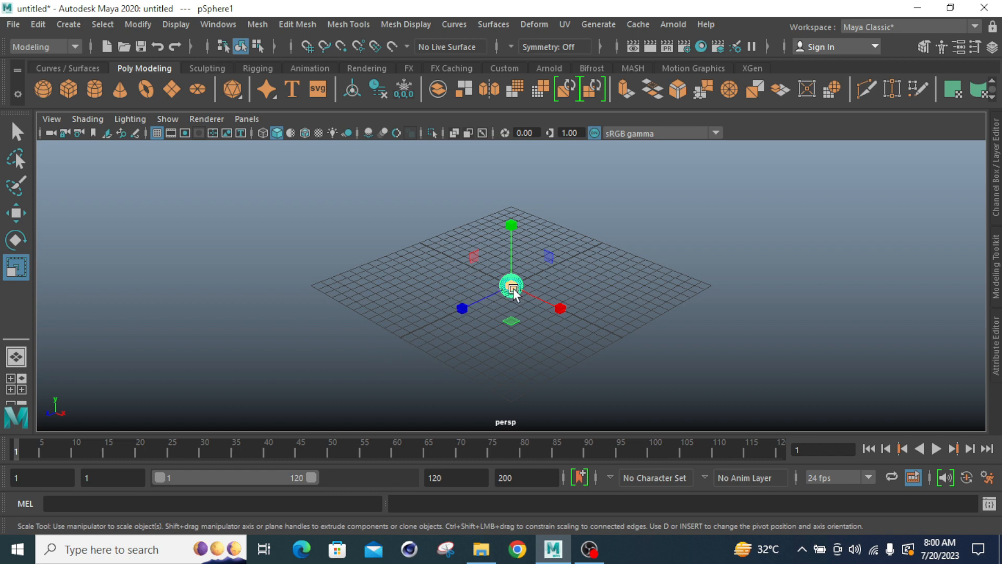
{"action": "left_click_drag", "start_coordinate": [513, 291], "coordinate": [575, 243]}
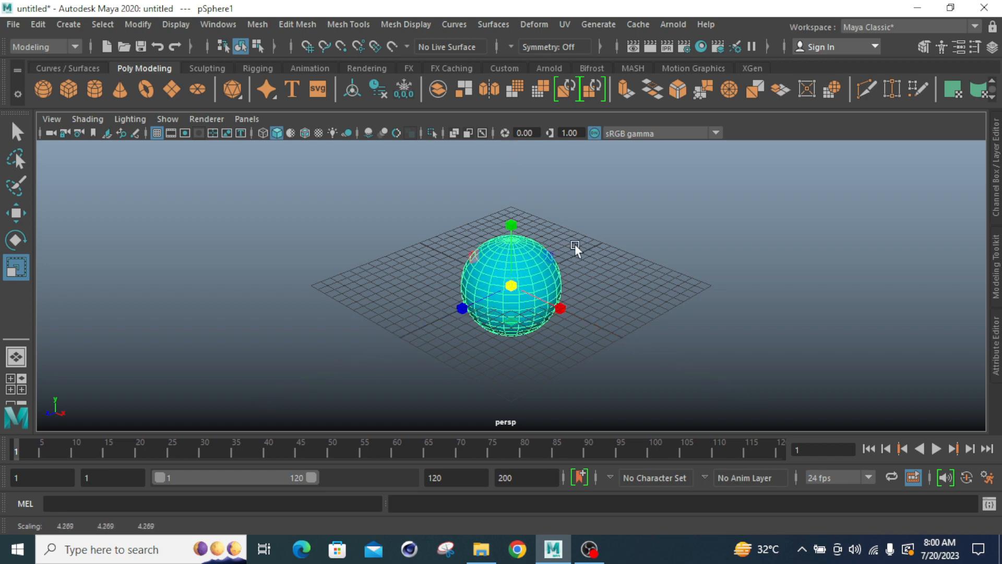
{"action": "left_click", "coordinate": [609, 279]}
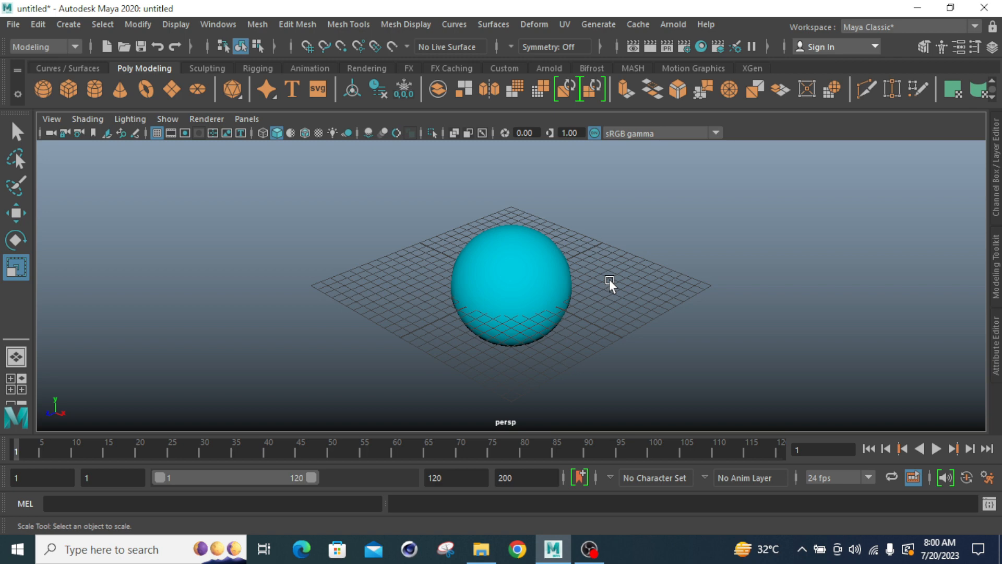
Step: Assign a new Lambert material to the sphere and set its color to pure green (hue 120, saturation 1, value 1)
{"action": "left_click", "coordinate": [16, 132]}
{"action": "left_click", "coordinate": [514, 273]}
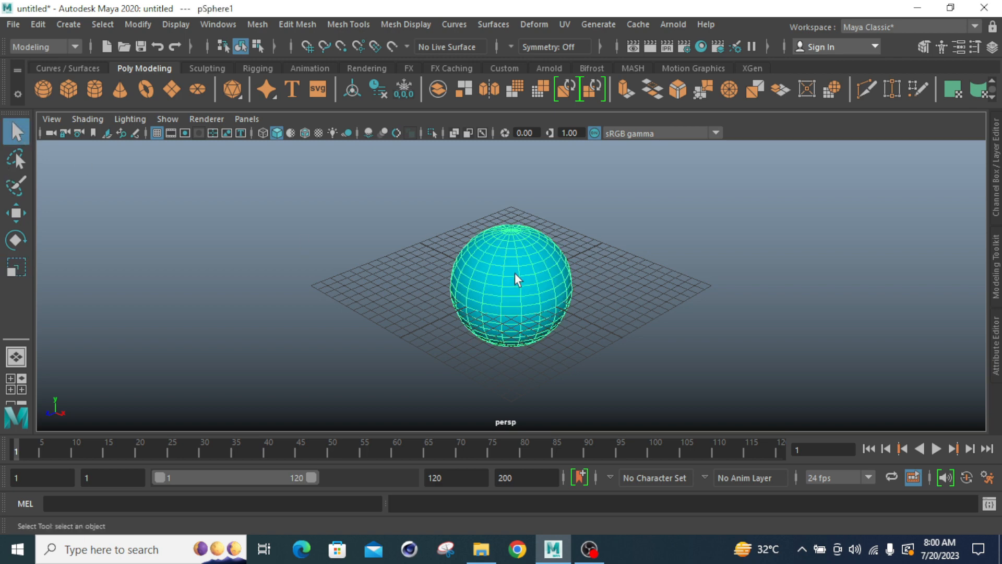
{"action": "right_click", "coordinate": [514, 273]}
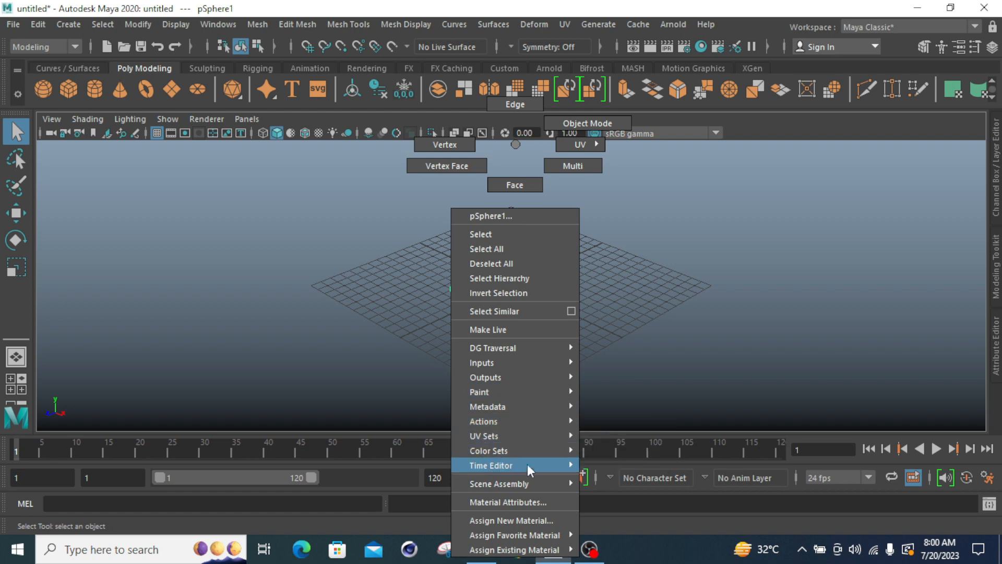
{"action": "left_click", "coordinate": [524, 522]}
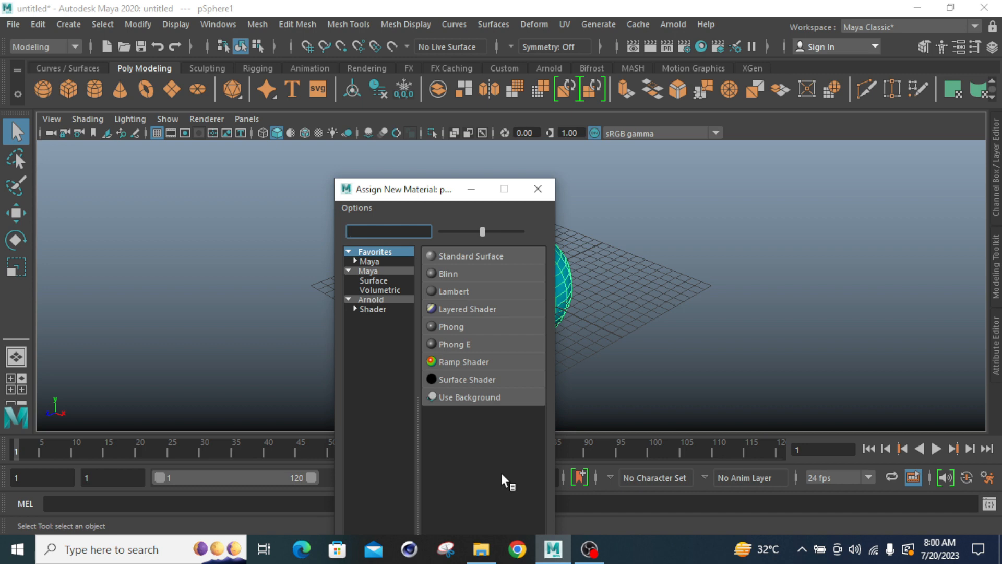
{"action": "left_click", "coordinate": [457, 294]}
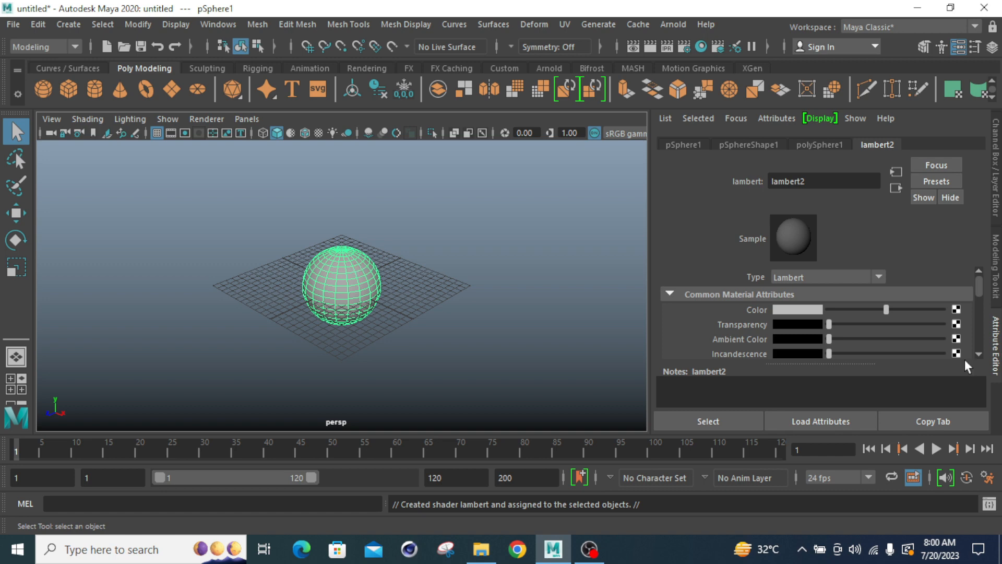
{"action": "left_click", "coordinate": [802, 309]}
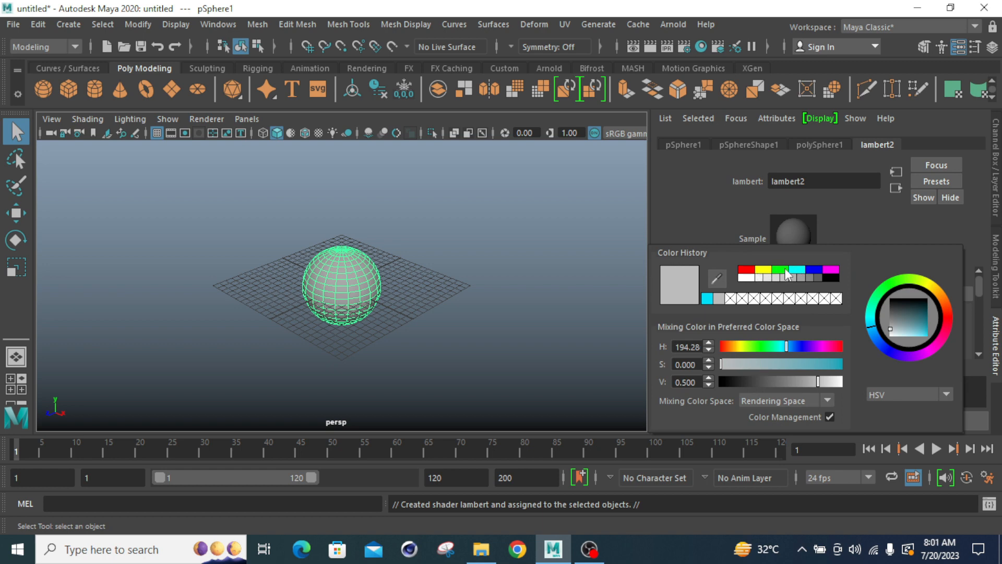
{"action": "left_click", "coordinate": [785, 271]}
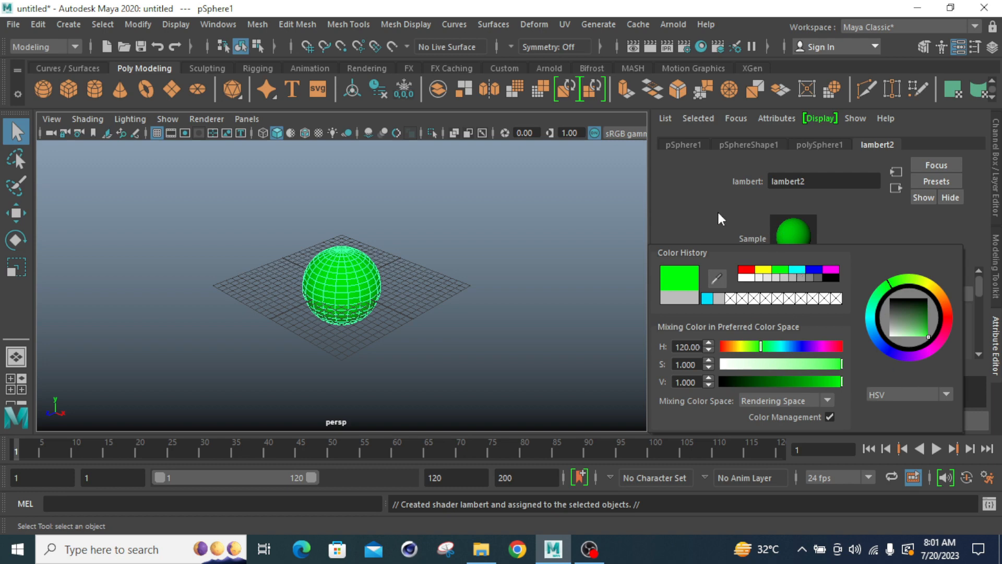
Step: Hide the Attribute Editor and move the green sphere off the grid's centre to about -7.9, 0.3, 7.7 cm
{"action": "left_click", "coordinate": [996, 360]}
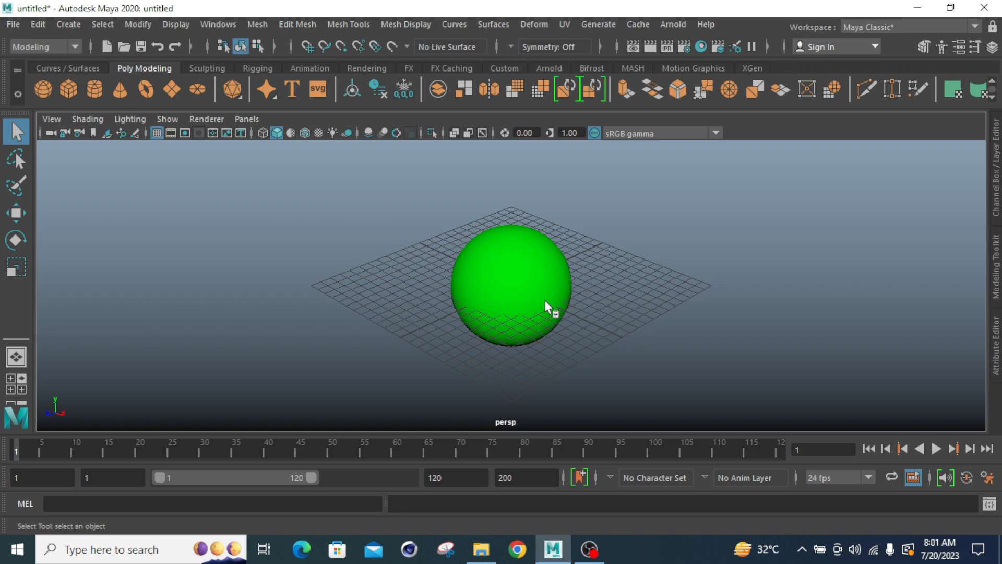
{"action": "left_click", "coordinate": [16, 212]}
{"action": "left_click", "coordinate": [517, 288]}
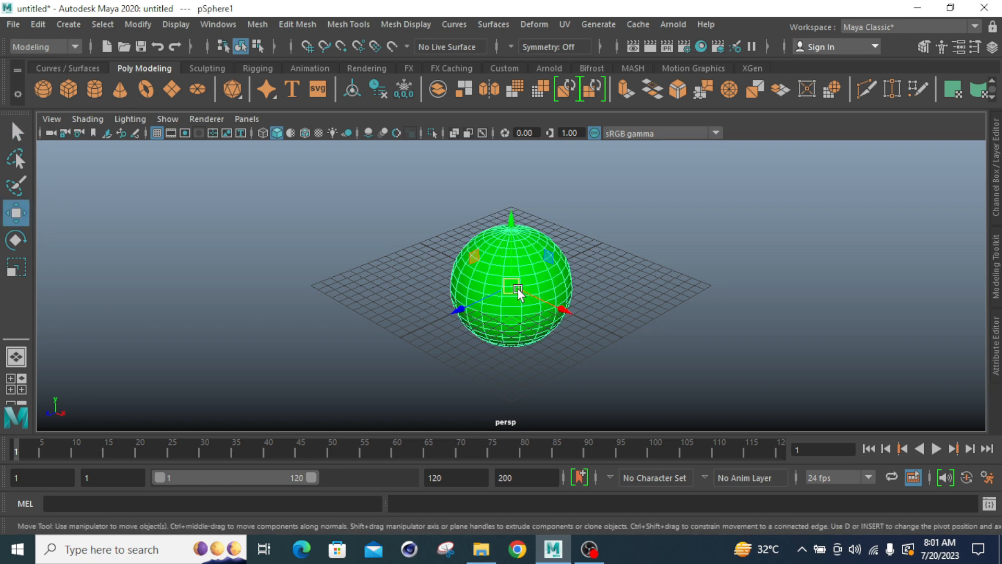
{"action": "left_click_drag", "start_coordinate": [518, 288], "coordinate": [380, 284]}
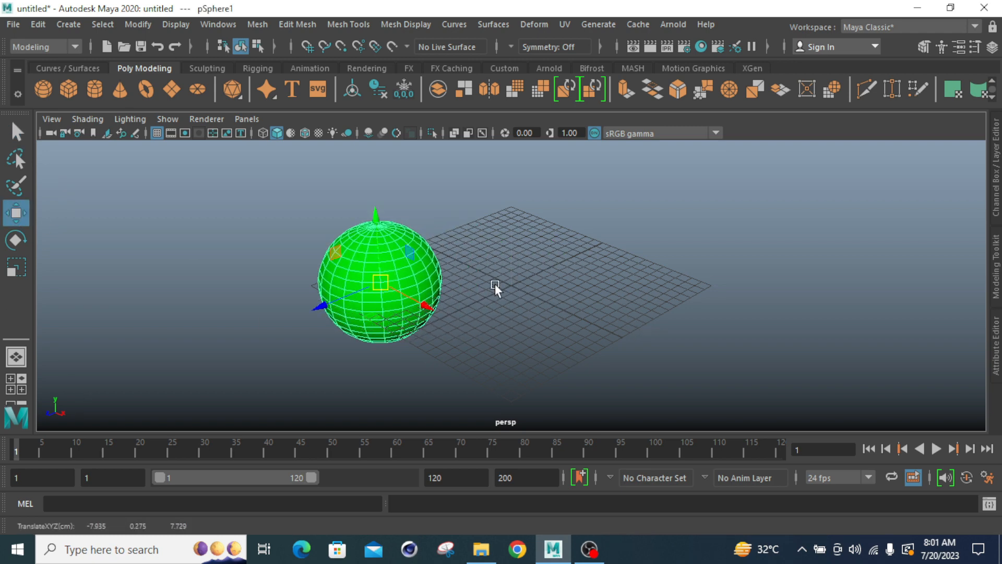
{"action": "left_click", "coordinate": [17, 131]}
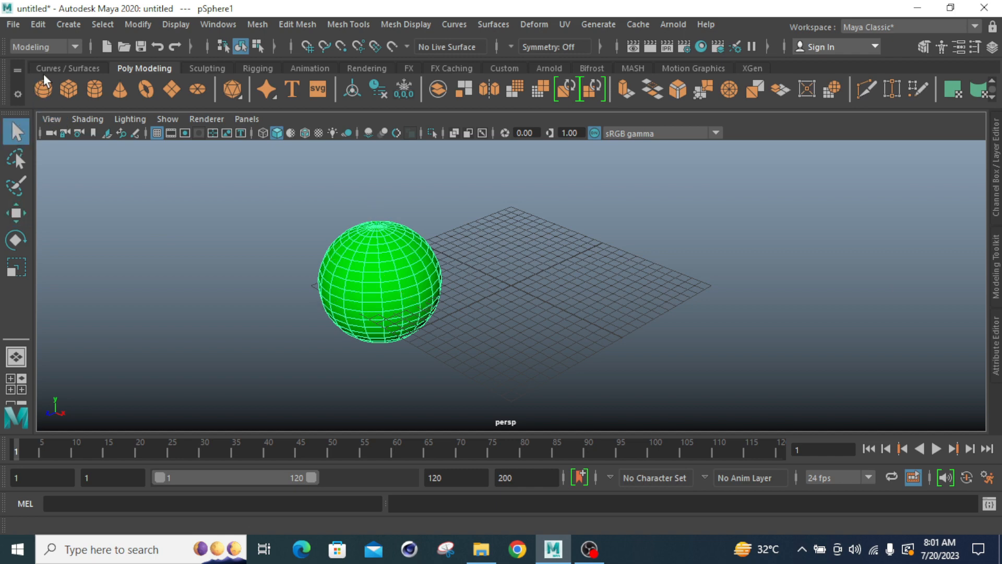
Step: Create a second polygon sphere at the grid's centre, scale it uniformly to about 5.38, and deselect it
{"action": "left_click", "coordinate": [43, 90]}
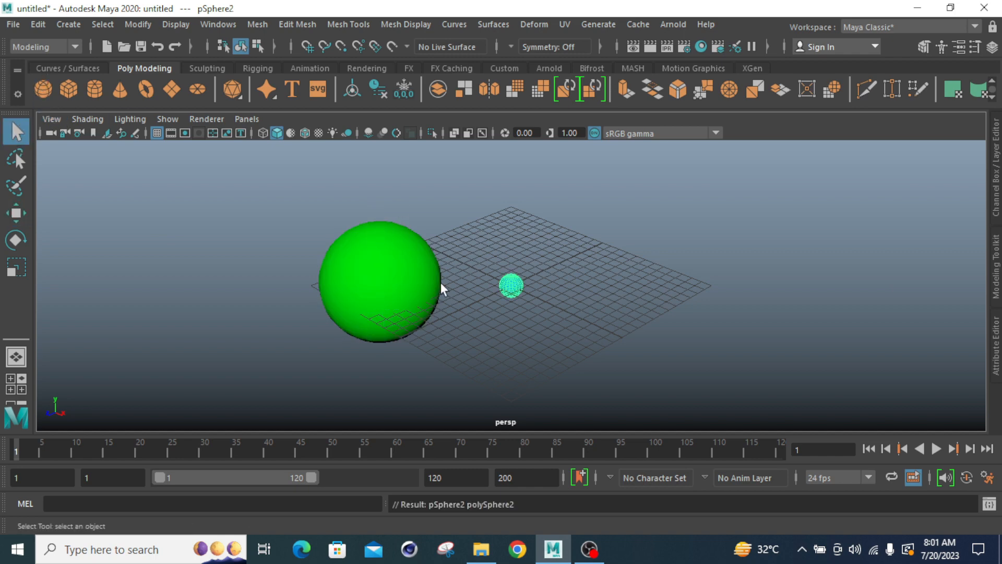
{"action": "left_click", "coordinate": [515, 287]}
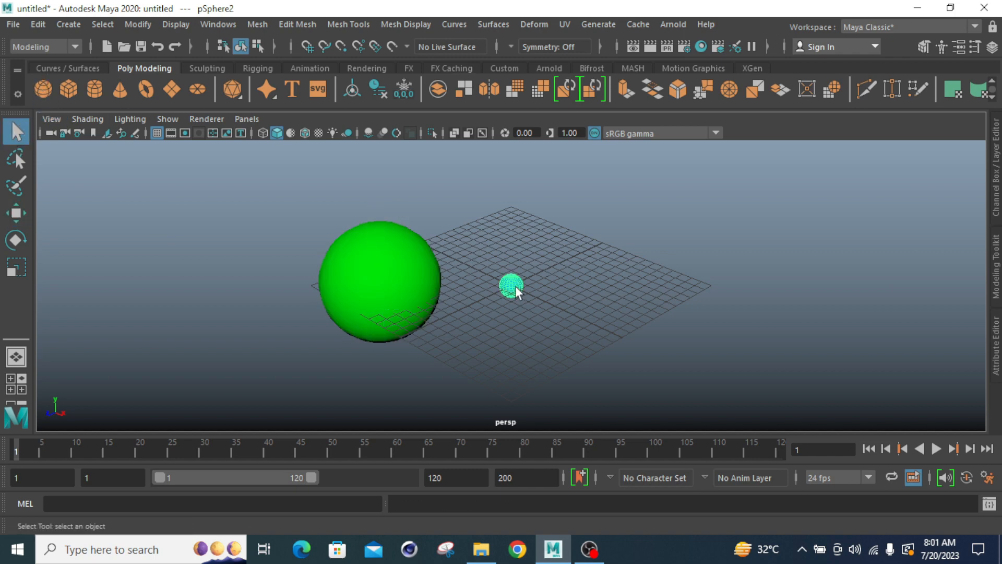
{"action": "left_click", "coordinate": [16, 266]}
{"action": "left_click_drag", "start_coordinate": [531, 289], "coordinate": [605, 428]}
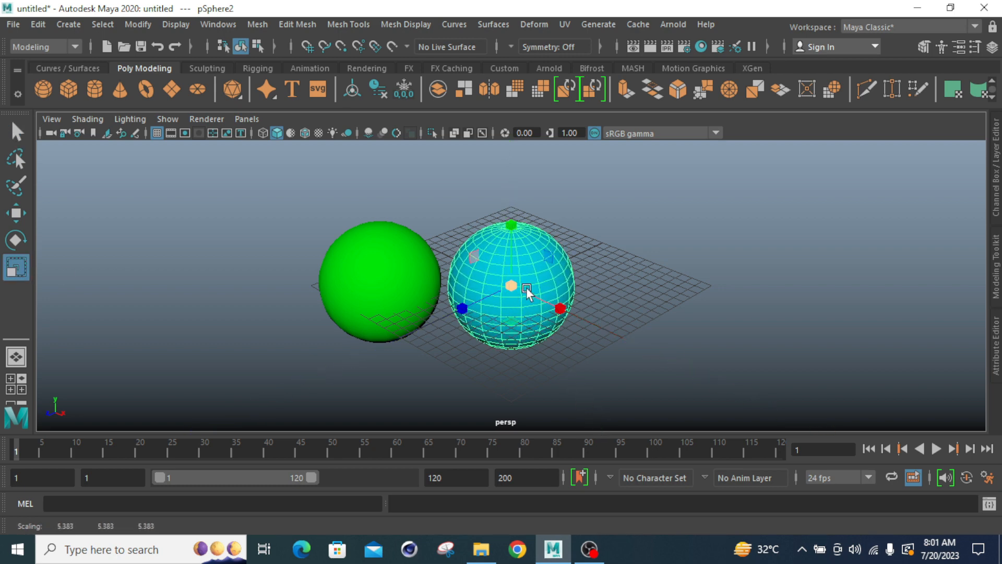
{"action": "left_click", "coordinate": [655, 283]}
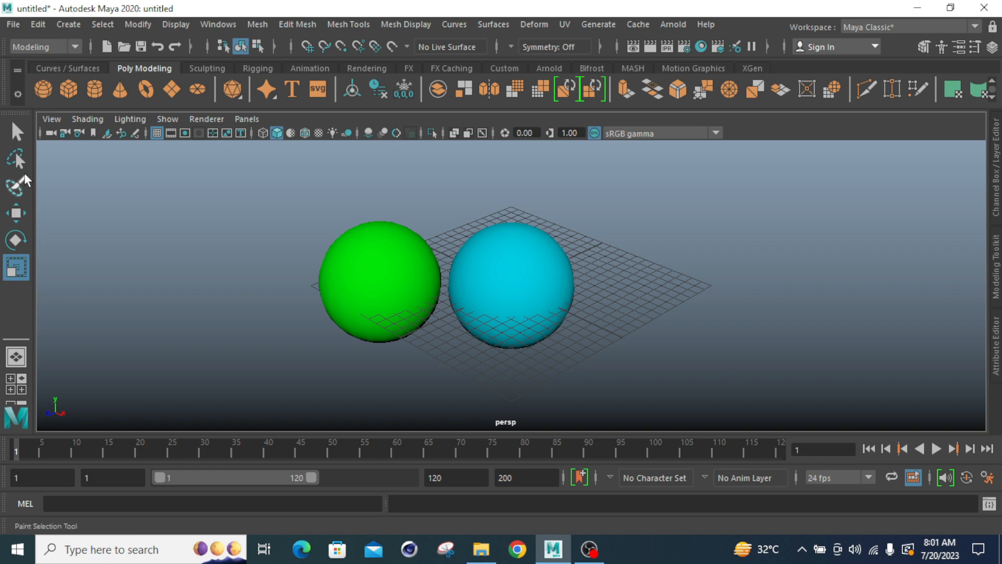
Step: Show the blue sphere's lambert1 material in the Attribute Editor and assign a new Blinn material to that sphere
{"action": "key", "text": "q"}
{"action": "left_click", "coordinate": [528, 279]}
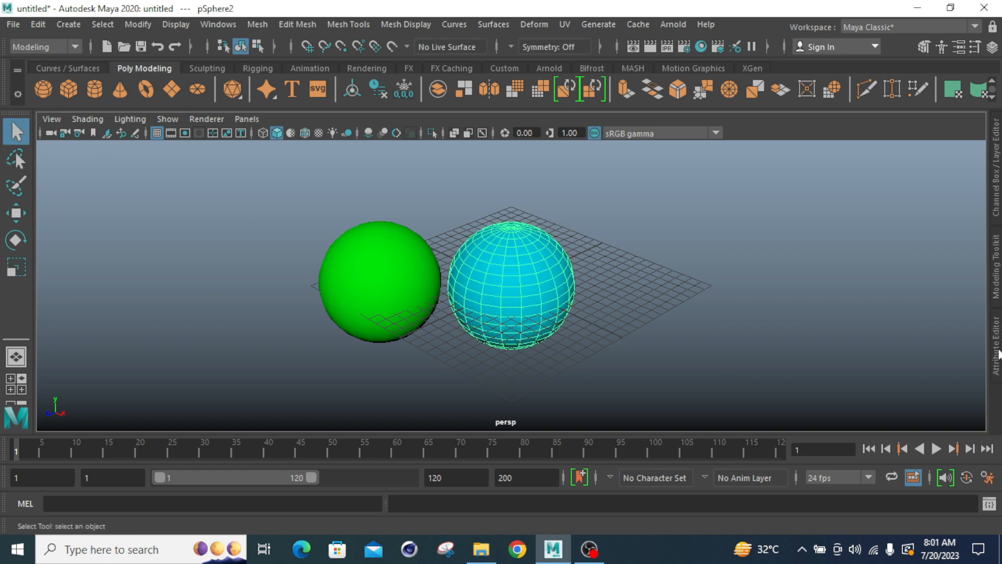
{"action": "left_click", "coordinate": [998, 354]}
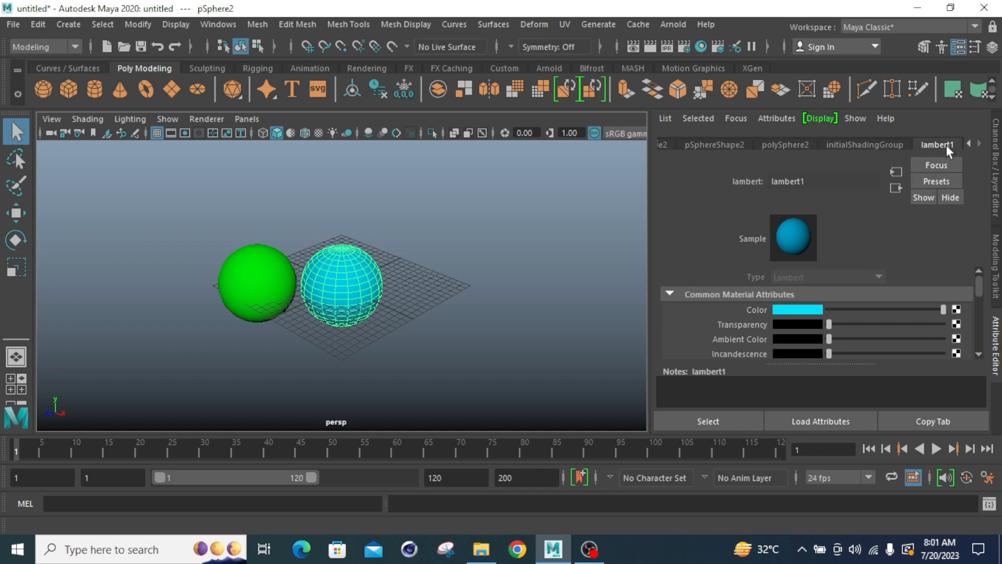
{"action": "left_click", "coordinate": [496, 301]}
{"action": "left_click", "coordinate": [349, 274]}
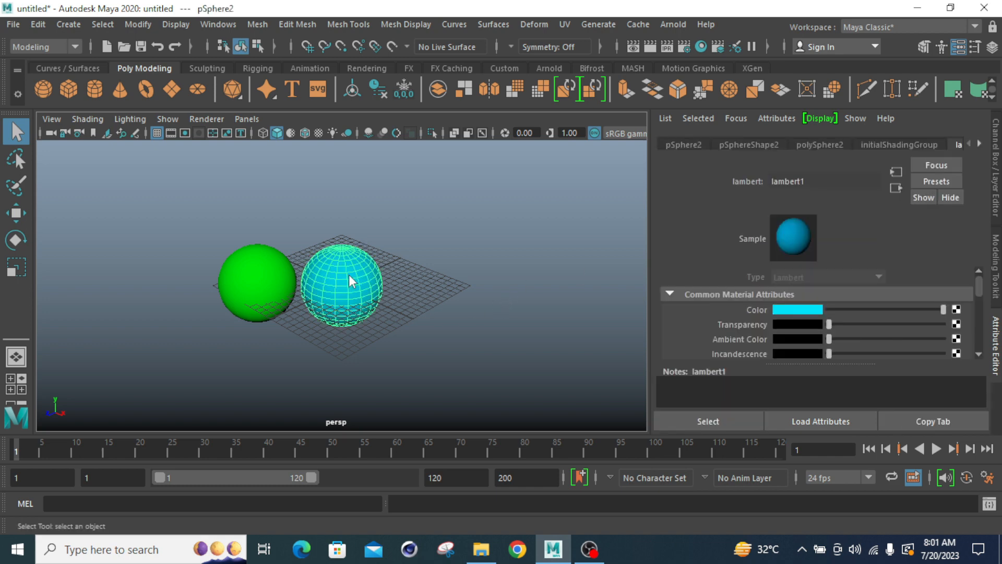
{"action": "right_click", "coordinate": [349, 274]}
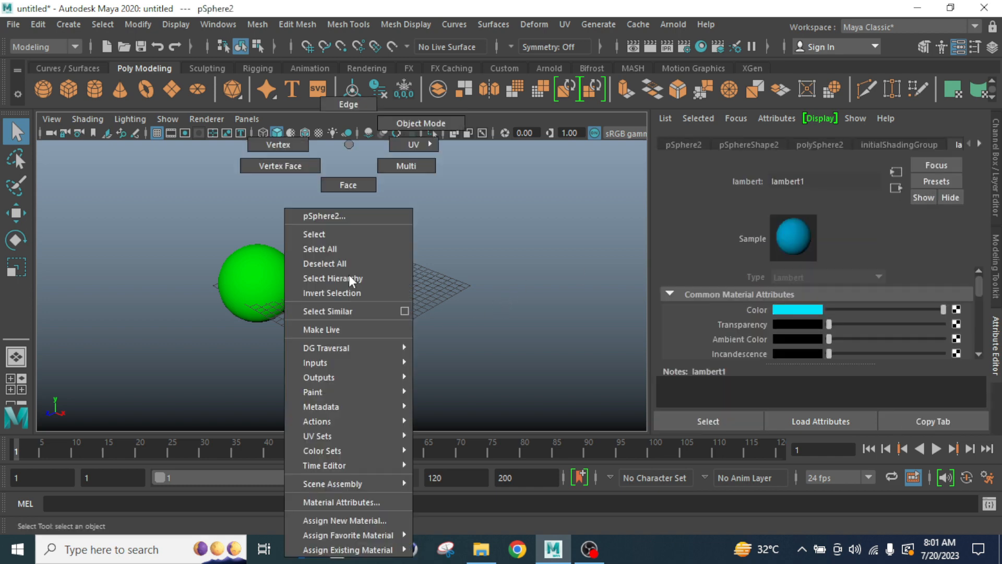
{"action": "left_click", "coordinate": [355, 514]}
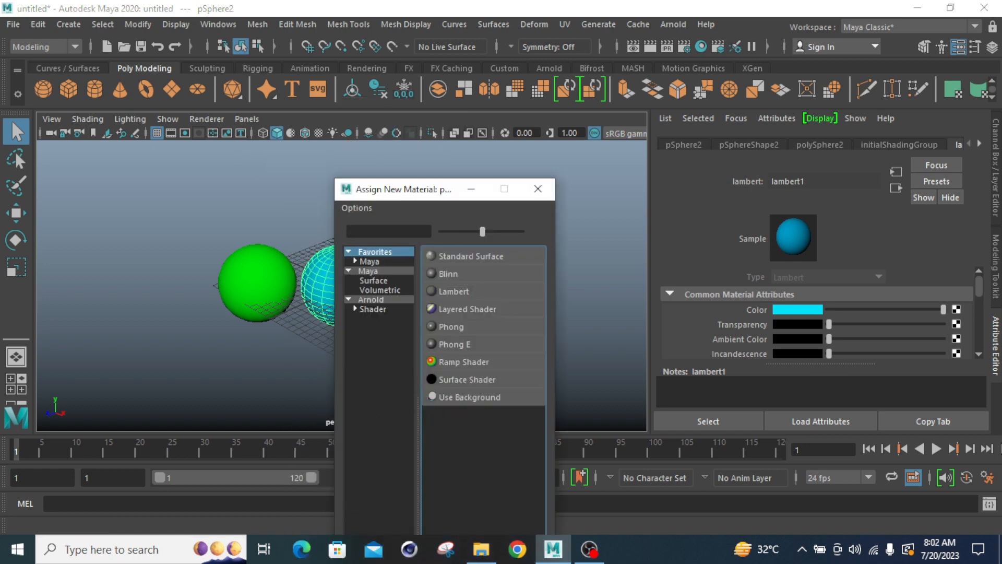
{"action": "left_click", "coordinate": [453, 273]}
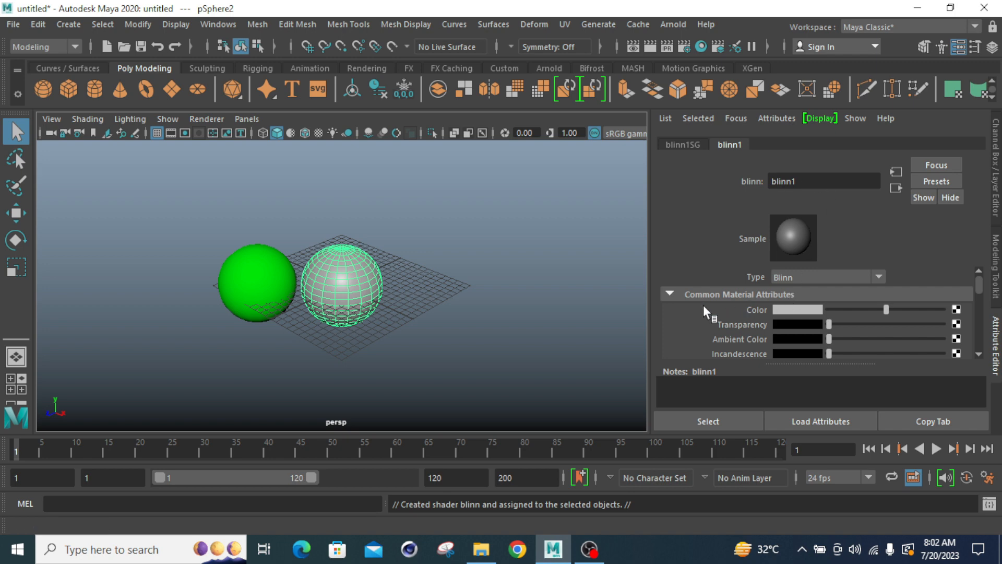
Step: Set the Blinn material's color to pure green (hue 120, saturation 1, value 1), deselect the sphere, and hide the Attribute Editor
{"action": "left_click", "coordinate": [789, 308]}
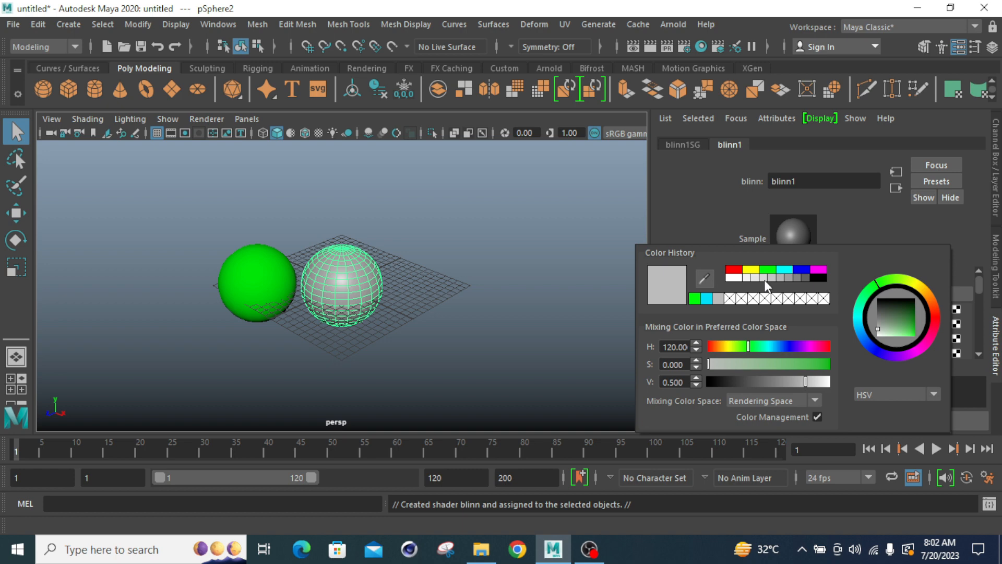
{"action": "left_click", "coordinate": [768, 270]}
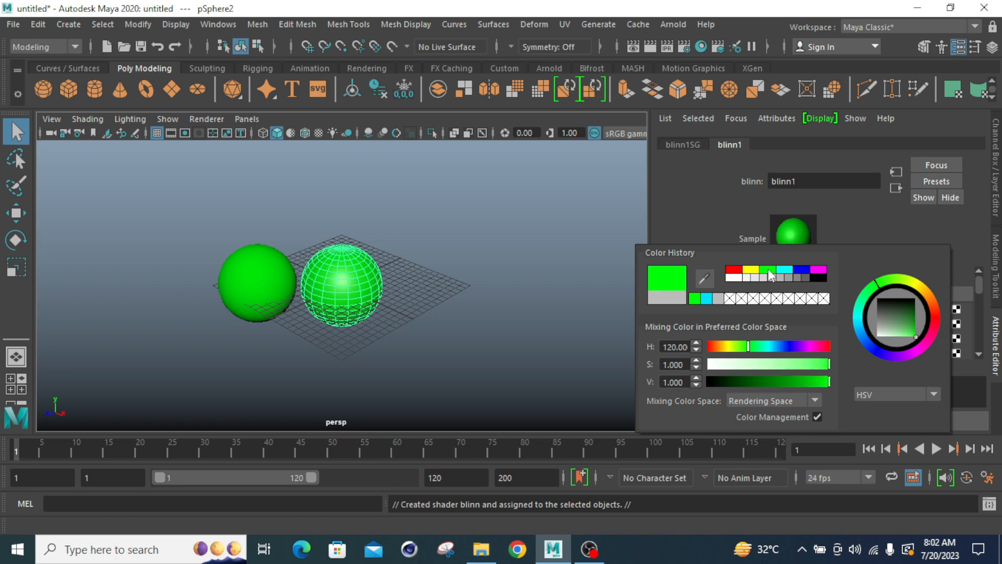
{"action": "left_click", "coordinate": [574, 302]}
{"action": "left_click", "coordinate": [996, 364]}
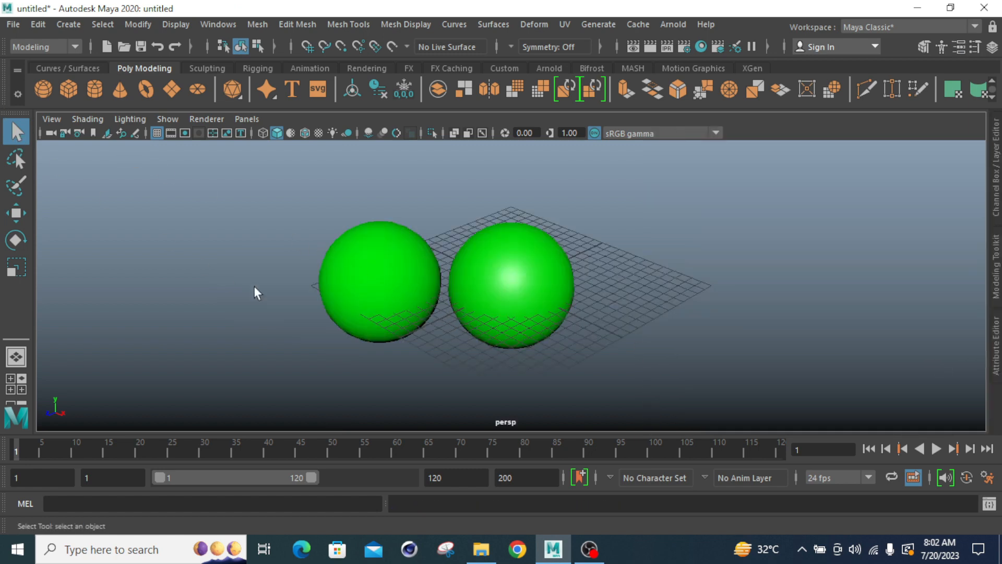
Step: Compare the surface shading of the Lambert sphere and the Blinn sphere, selecting each one in turn
{"action": "left_click", "coordinate": [368, 265]}
{"action": "left_click", "coordinate": [549, 274]}
{"action": "left_click", "coordinate": [712, 287]}
{"action": "left_click", "coordinate": [357, 277]}
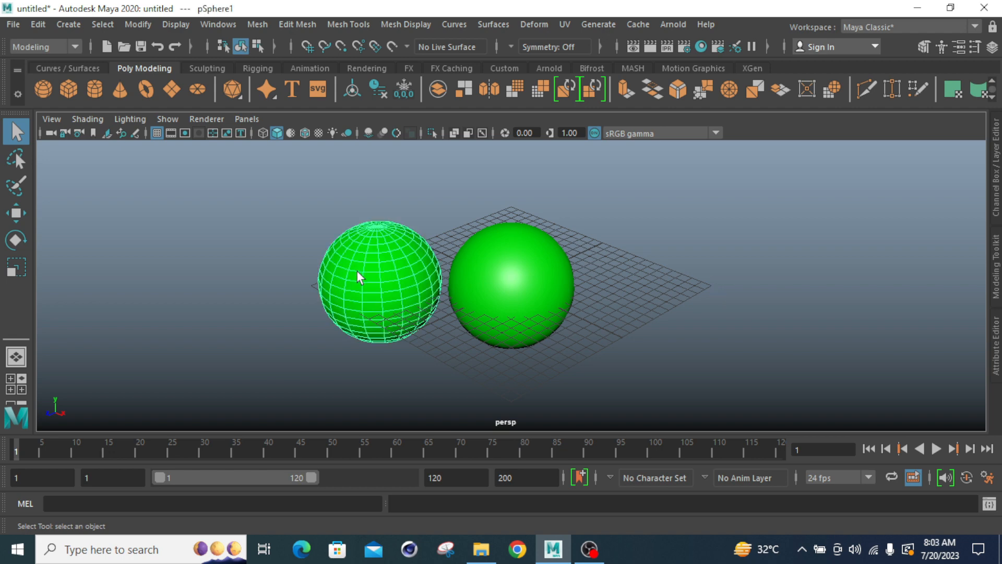
{"action": "left_click", "coordinate": [544, 292]}
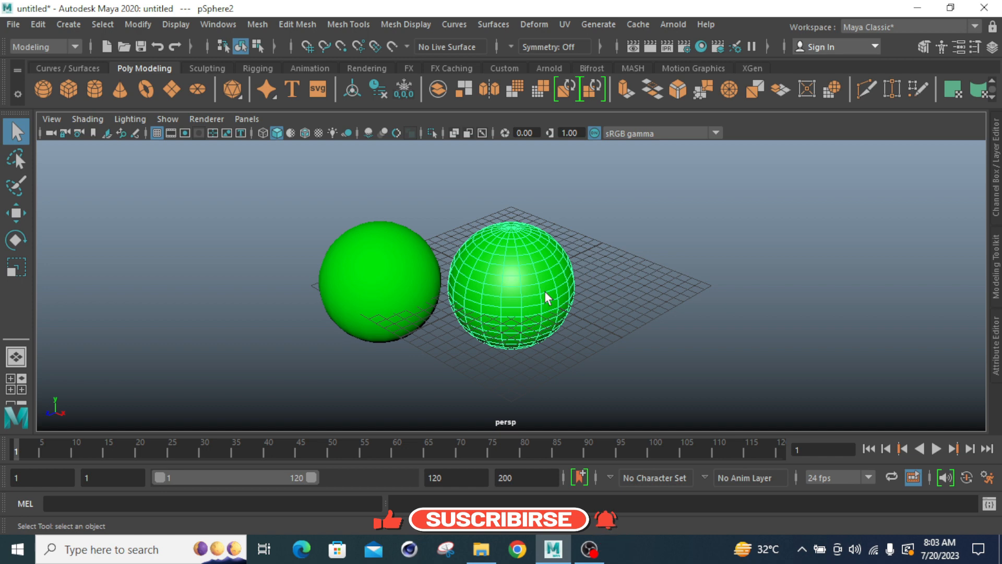
{"action": "left_click", "coordinate": [661, 323]}
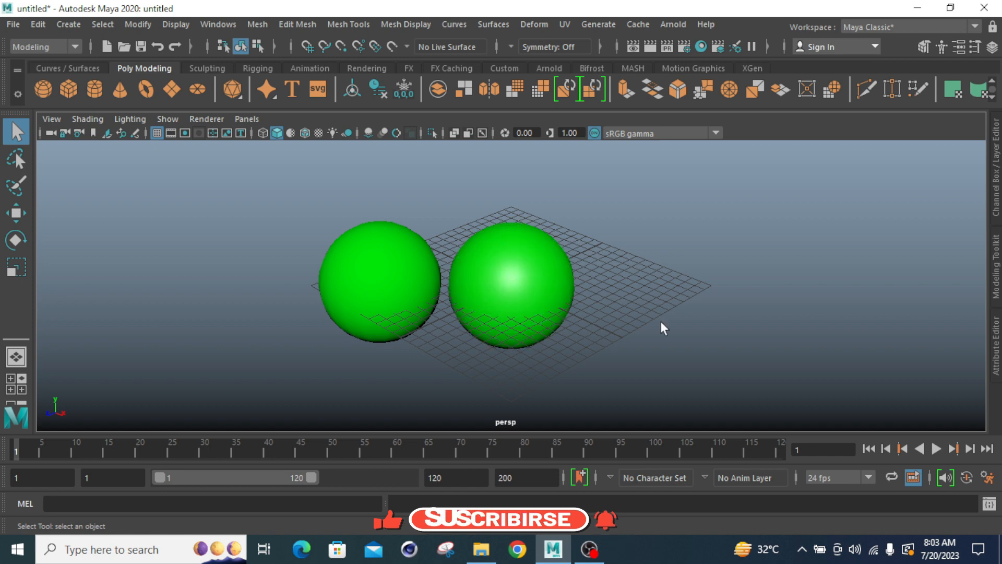